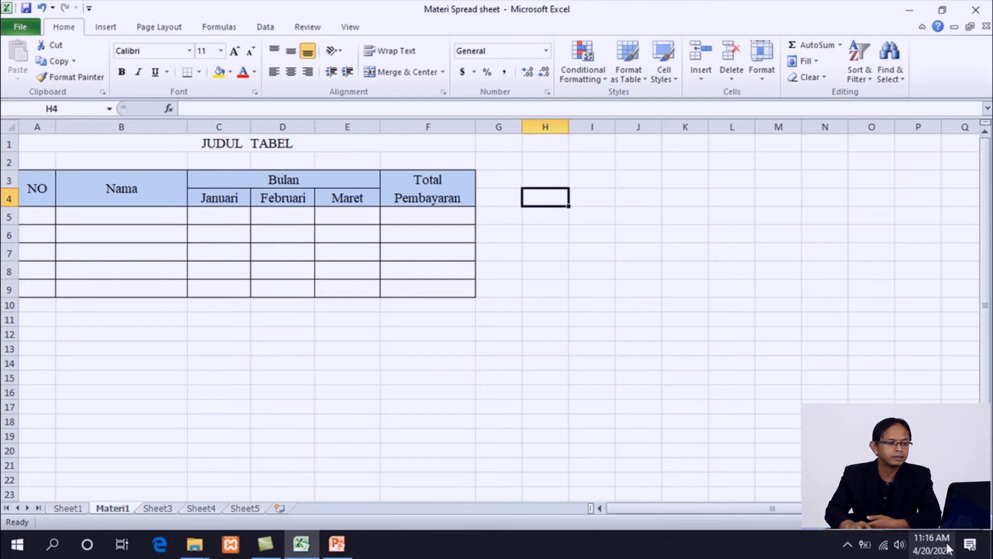
pyautogui.click(841, 400)
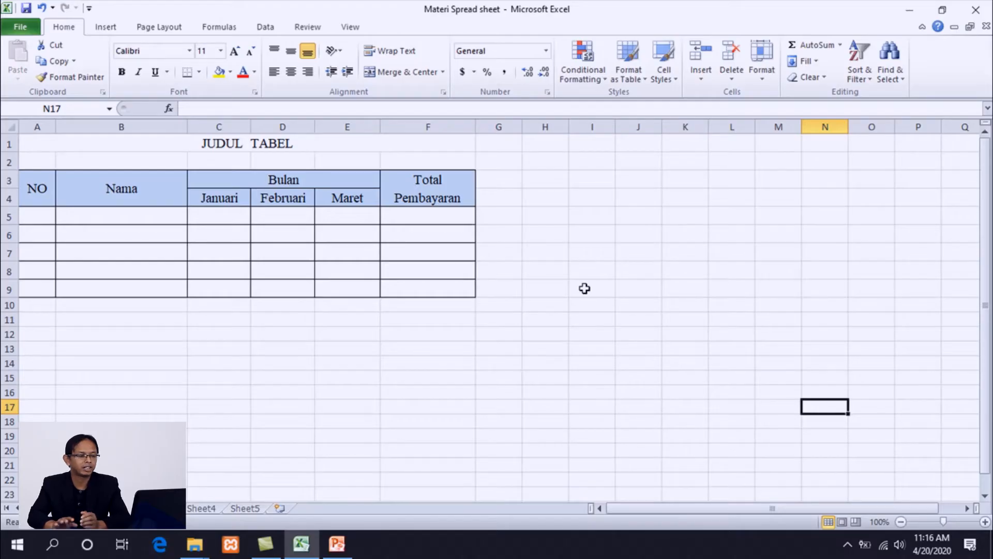
pyautogui.click(24, 143)
pyautogui.moveTo(23, 143); pyautogui.dragTo(466, 289)
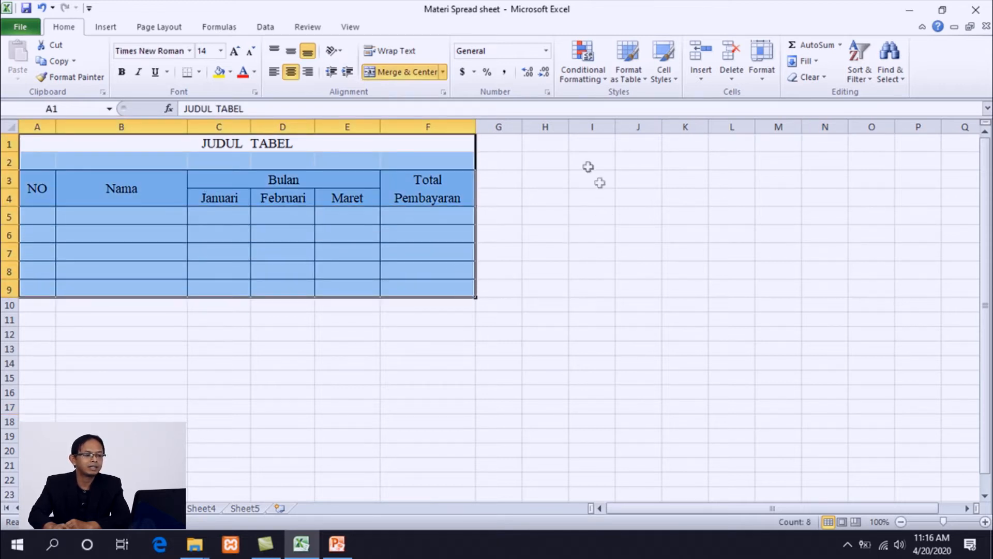
pyautogui.click(553, 145)
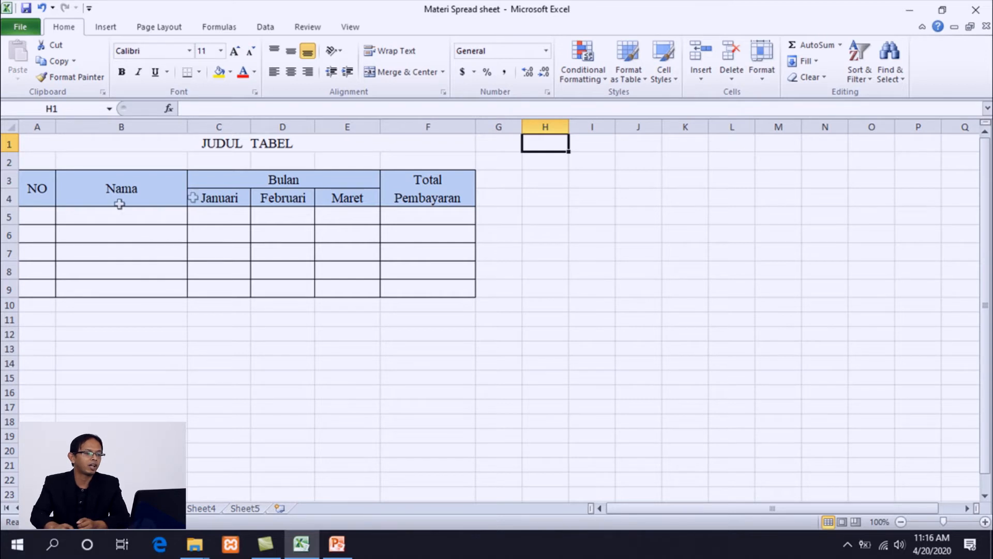
pyautogui.click(37, 146)
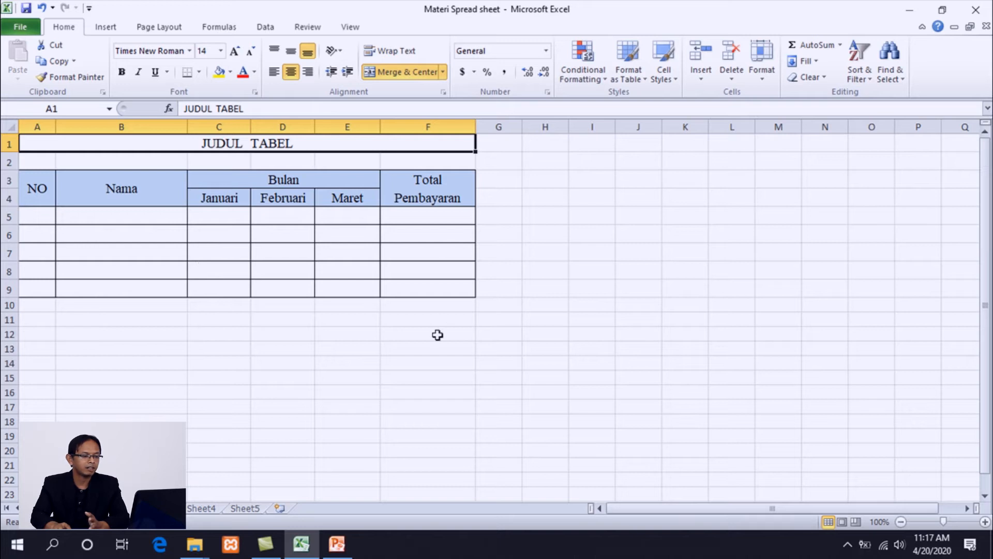
# Step: Enter the title "JUDL TABEL" in cell H1 beside the sample table
pyautogui.click(541, 143)
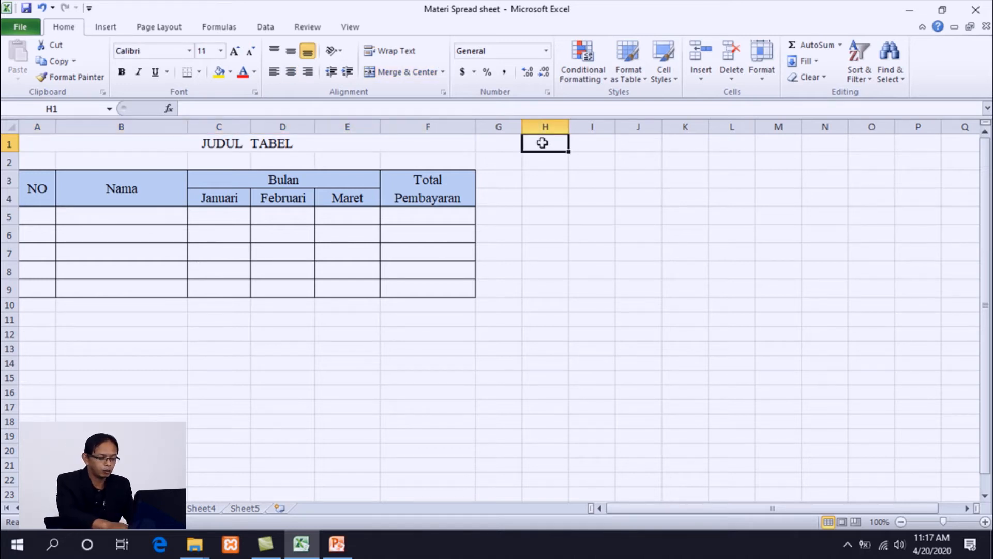
pyautogui.write('JUDUL TABEL')
pyautogui.press('Return')
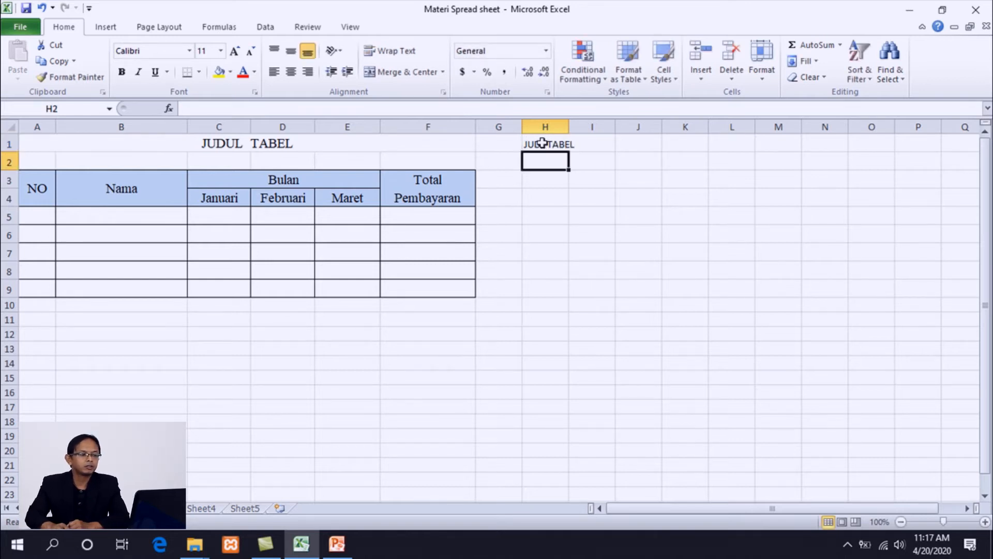
pyautogui.click(545, 182)
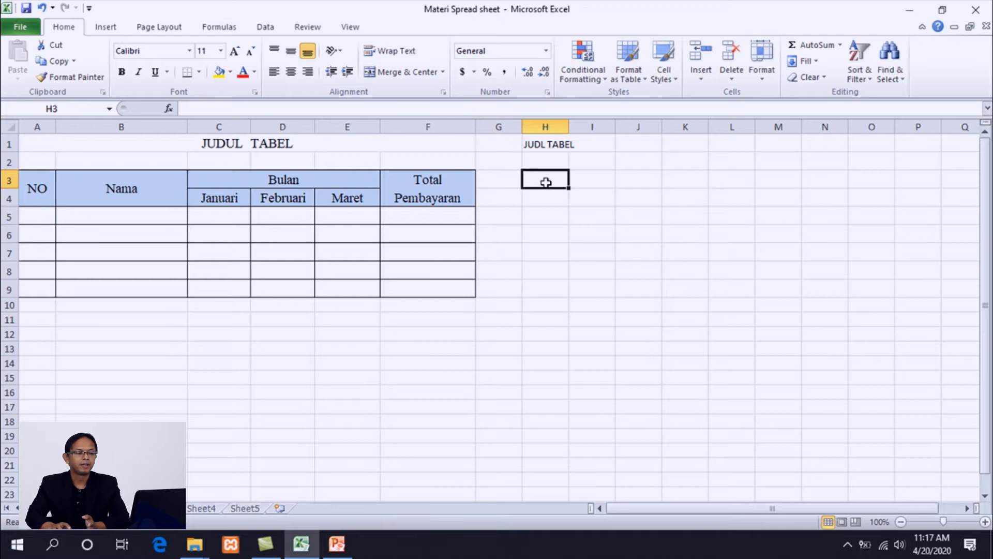
pyautogui.moveTo(546, 180); pyautogui.dragTo(922, 284)
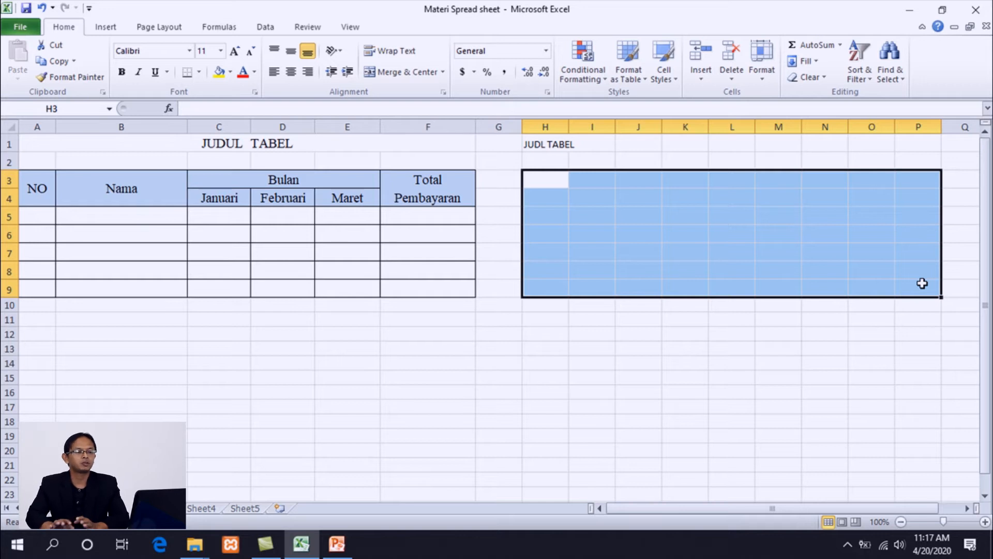
pyautogui.click(782, 264)
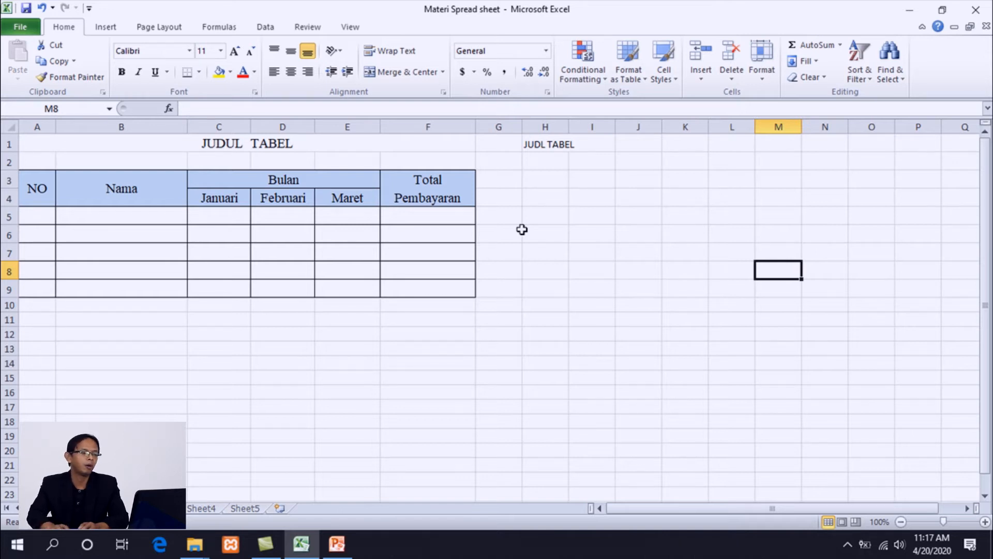
# Step: Examine the sample table's column headings and the rows under Bulan to determine how many columns and rows the copy needs
pyautogui.click(27, 187)
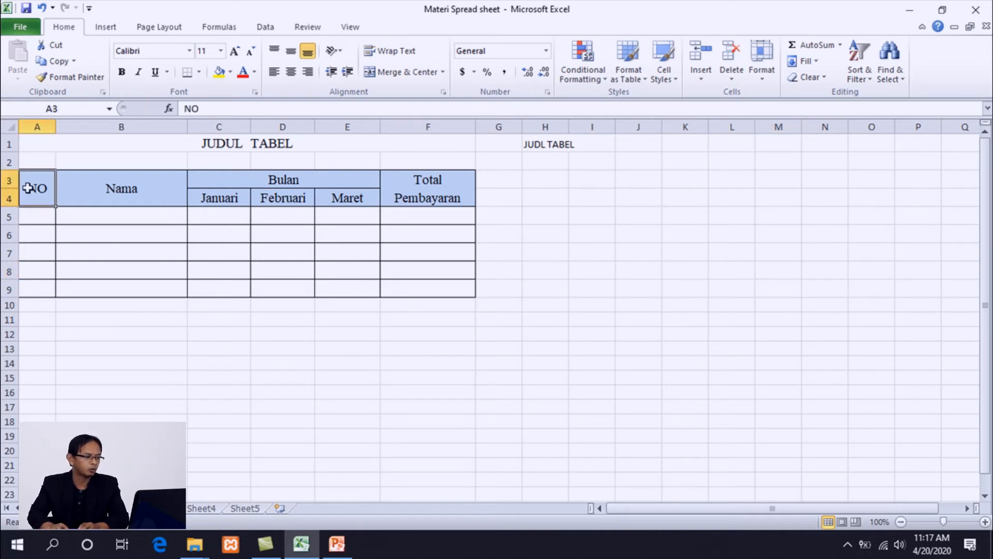
pyautogui.click(146, 192)
pyautogui.click(228, 197)
pyautogui.click(278, 199)
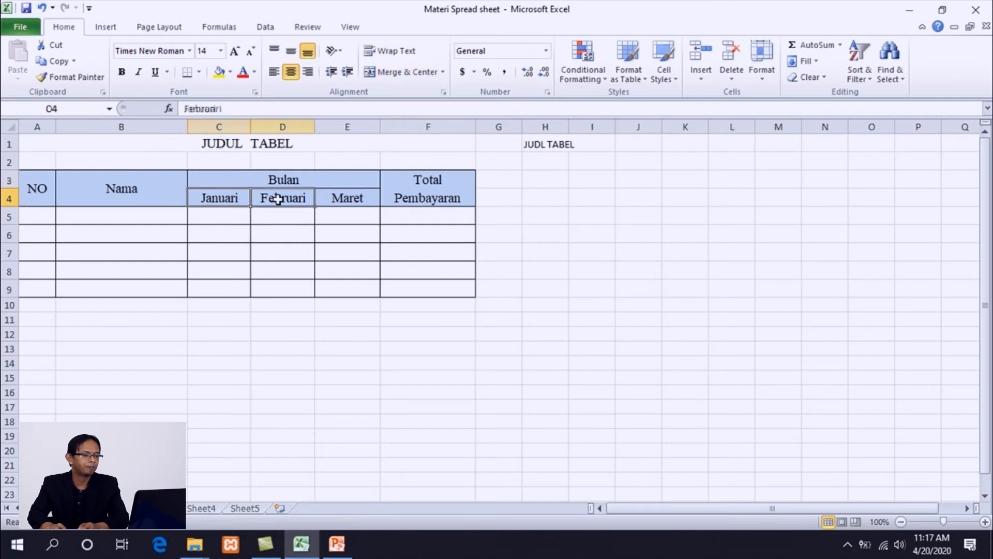
pyautogui.click(349, 199)
pyautogui.click(449, 198)
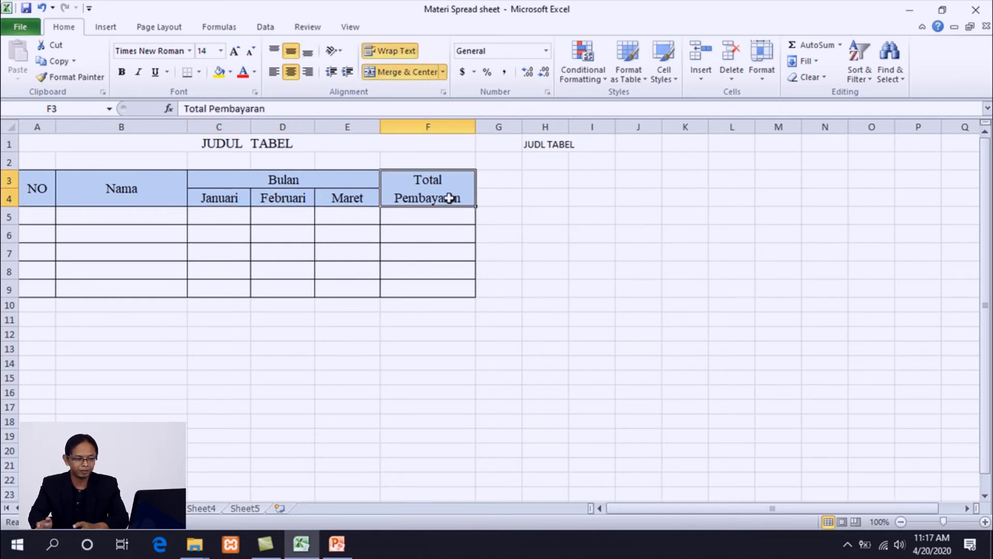
pyautogui.click(239, 177)
pyautogui.click(222, 202)
pyautogui.click(213, 214)
pyautogui.click(213, 234)
pyautogui.click(217, 253)
pyautogui.click(212, 271)
pyautogui.click(209, 291)
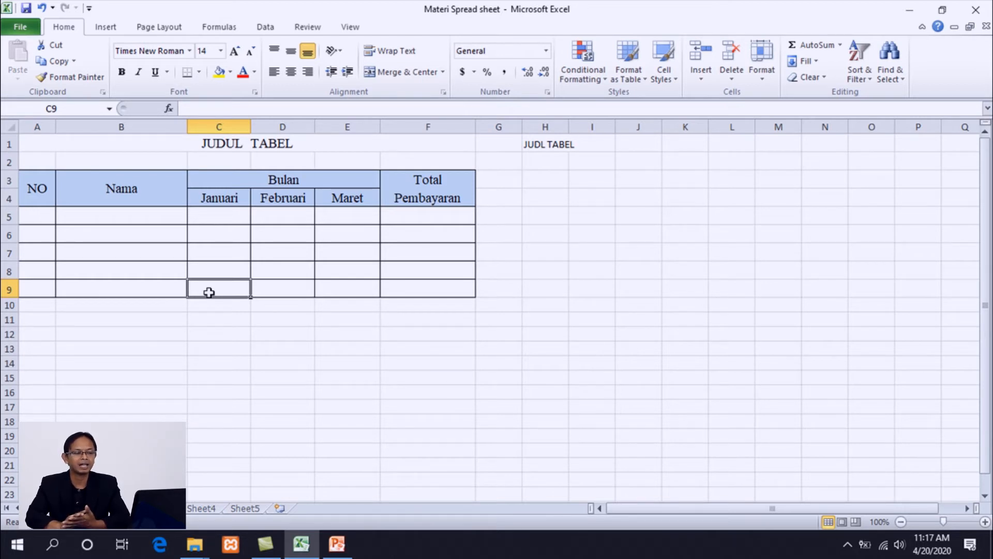
# Step: Apply All Borders to the range H3:M9 to form the grid of the new table
pyautogui.click(539, 177)
pyautogui.moveTo(539, 177); pyautogui.dragTo(800, 294)
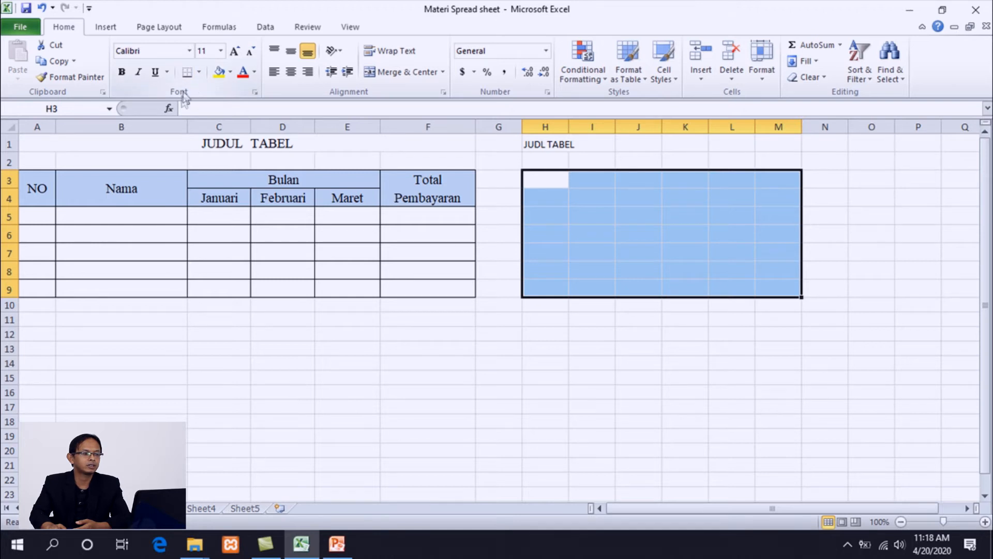
pyautogui.click(199, 72)
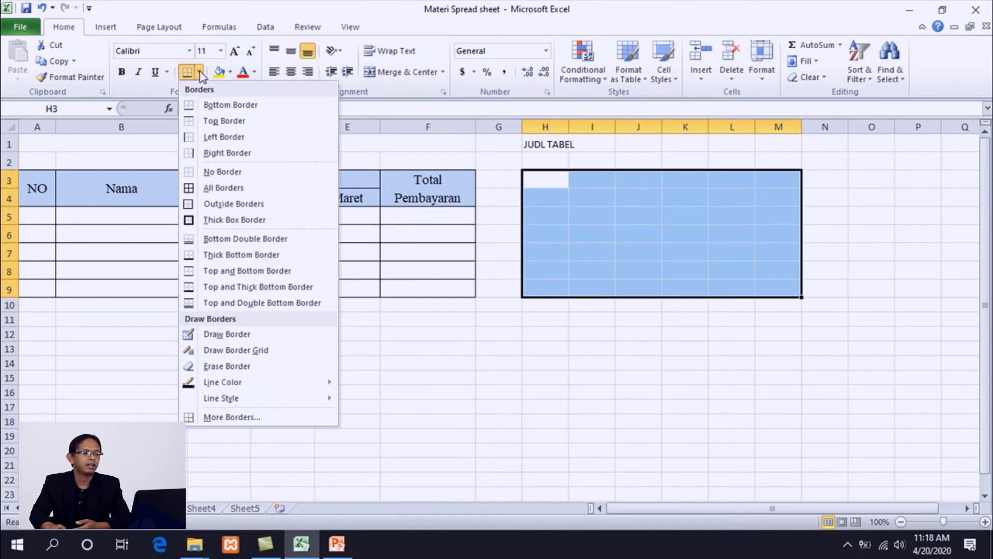
pyautogui.click(226, 188)
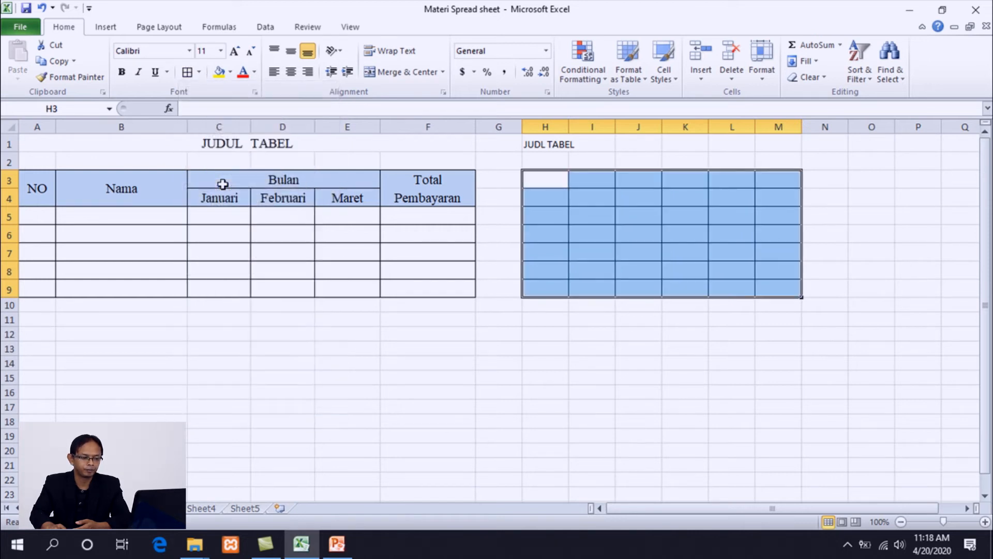
pyautogui.click(647, 218)
# Step: Enter the headings No, Nama and Bulan in H3:J3 and Total Pembayaran in M3
pyautogui.click(541, 179)
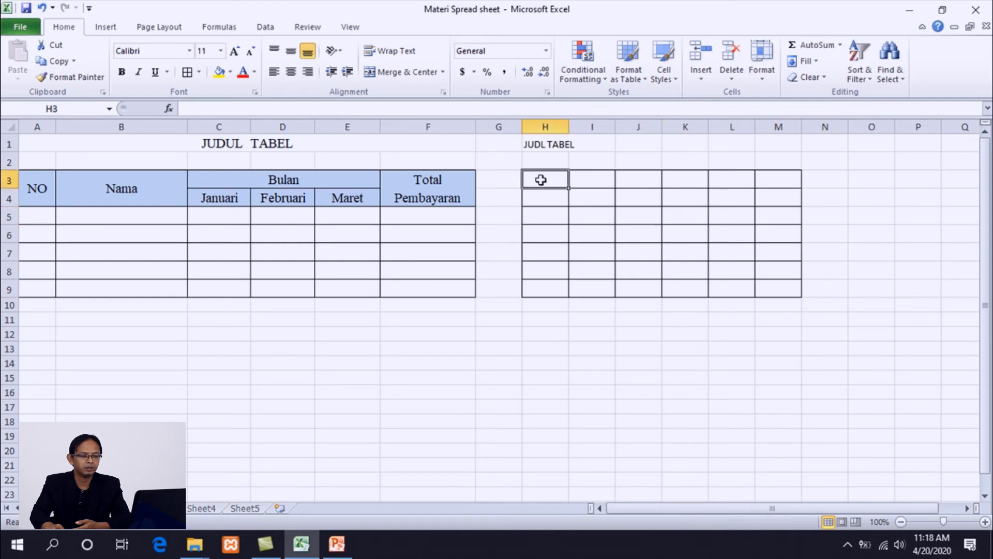
pyautogui.write('N')
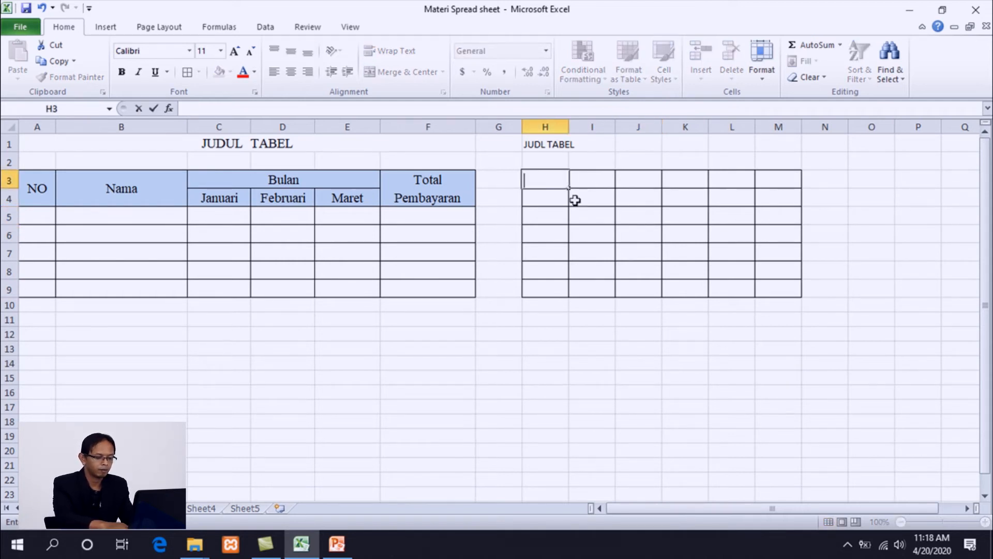
pyautogui.write('o')
pyautogui.press('Tab')
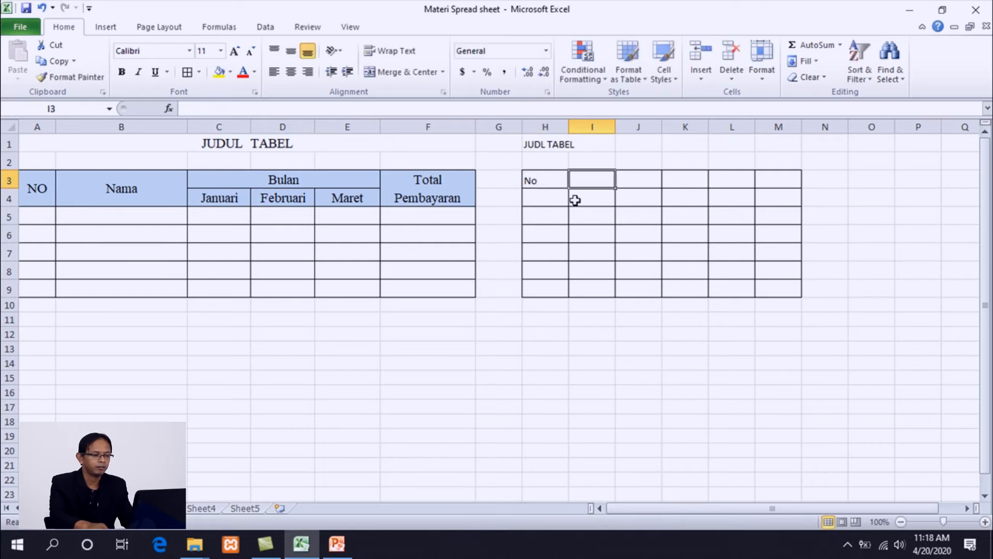
pyautogui.write('Nama')
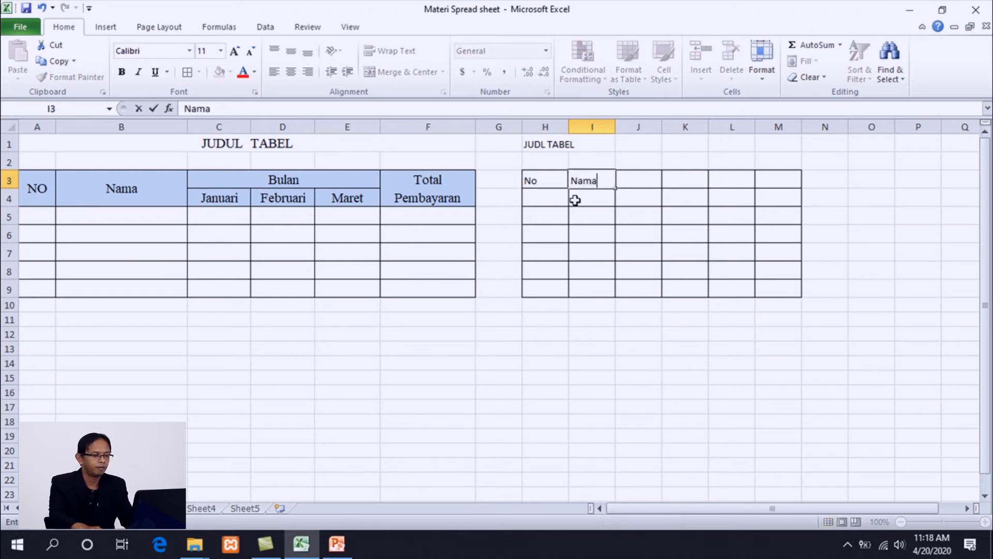
pyautogui.press('Tab')
pyautogui.write('BUlan')
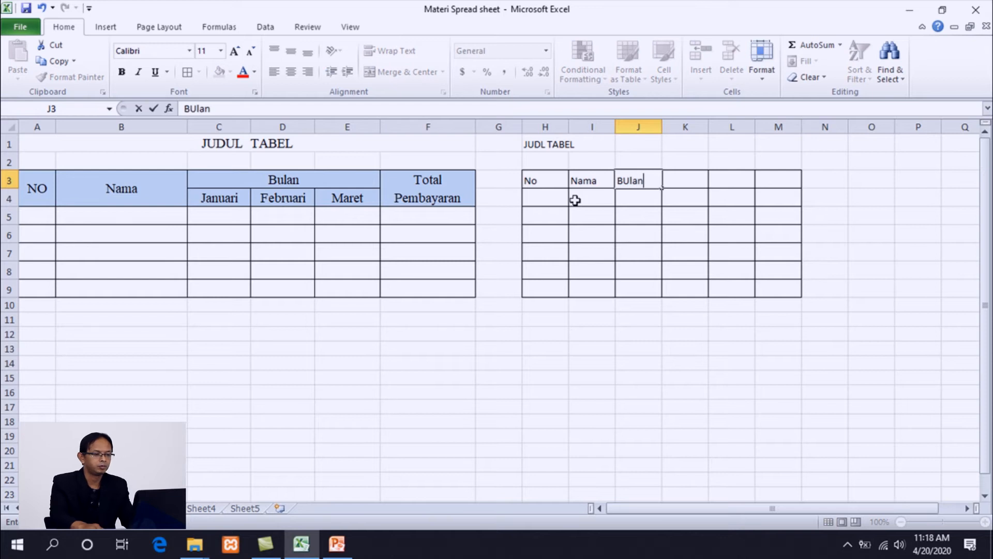
pyautogui.press('Tab')
pyautogui.press('Tab')
pyautogui.press('Tab')
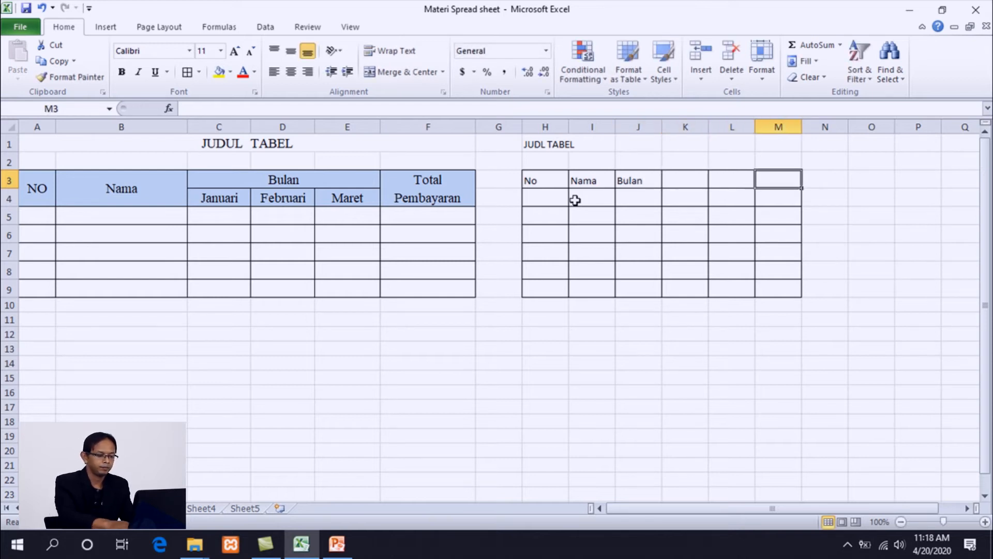
pyautogui.write('Total Pembayaran')
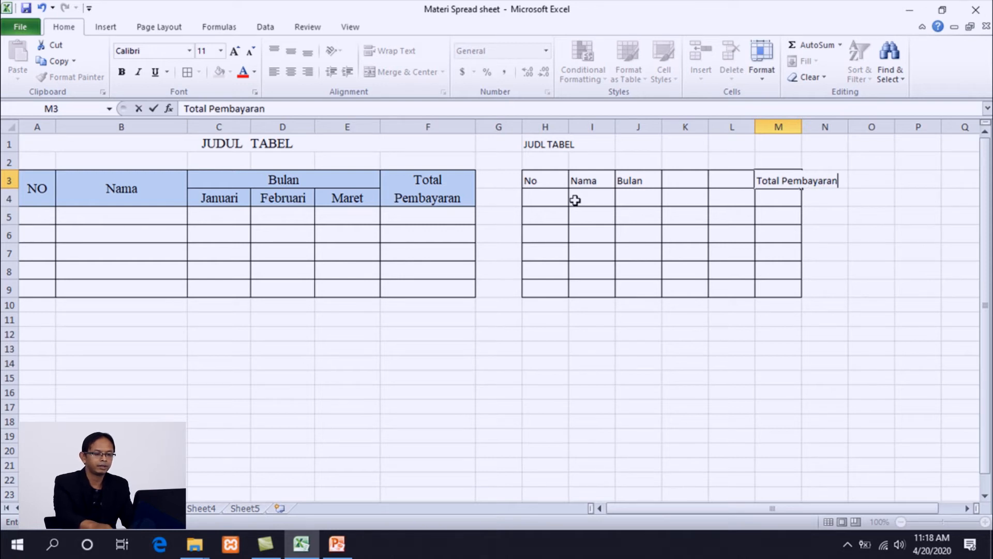
pyautogui.press('Return')
# Step: Enter the month subheadings Janurai, Februari and Maret in cells J4, K4 and L4
pyautogui.click(640, 196)
pyautogui.write('Janu')
pyautogui.press('Tab')
pyautogui.write('Februa')
pyautogui.press('Tab')
pyautogui.write('Ma')
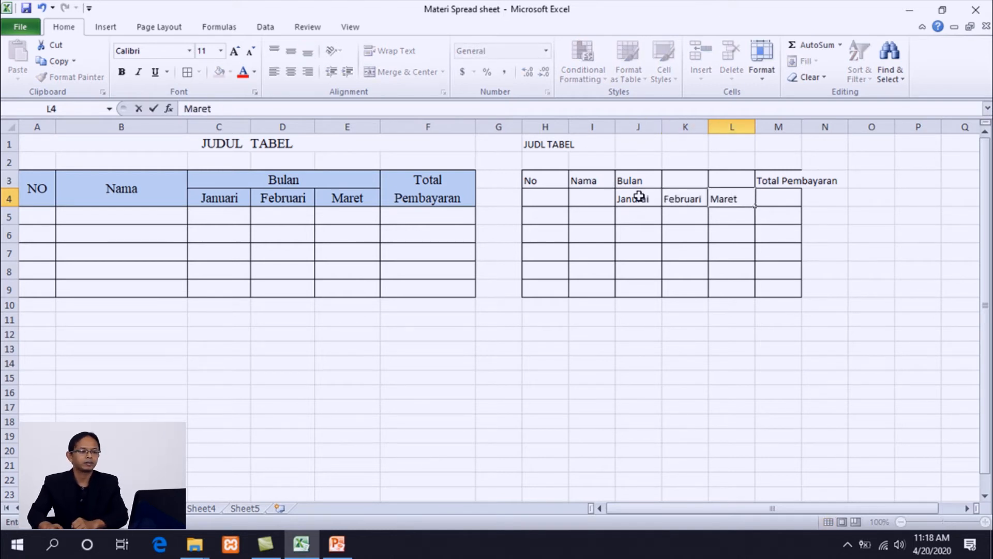
pyautogui.click(780, 196)
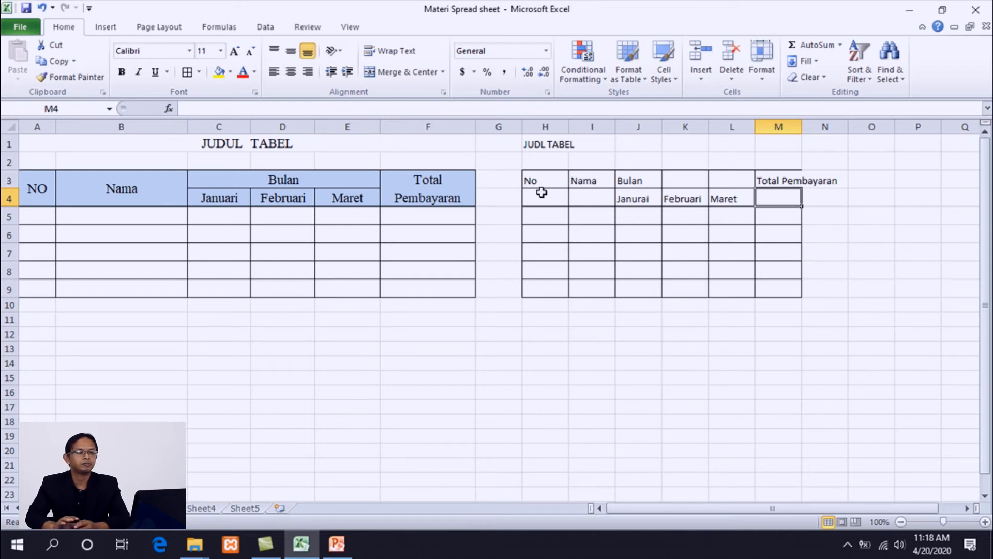
# Step: Narrow the No column H and widen the Nama column I and the Total Pembayaran column M
pyautogui.moveTo(568, 126); pyautogui.dragTo(637, 131)
pyautogui.moveTo(824, 126); pyautogui.dragTo(852, 124)
pyautogui.click(810, 230)
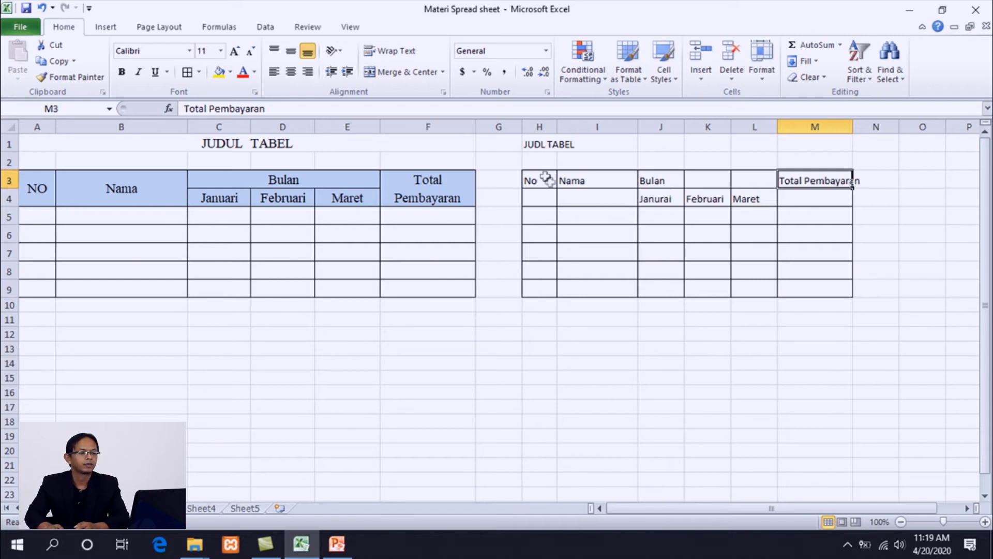
# Step: Correct the title in cell H1 to "JUDUL TABEL"
pyautogui.click(539, 145)
pyautogui.doubleClick(539, 145)
pyautogui.write('u')
pyautogui.press('BackSpace')
pyautogui.press('Return')
pyautogui.write('u')
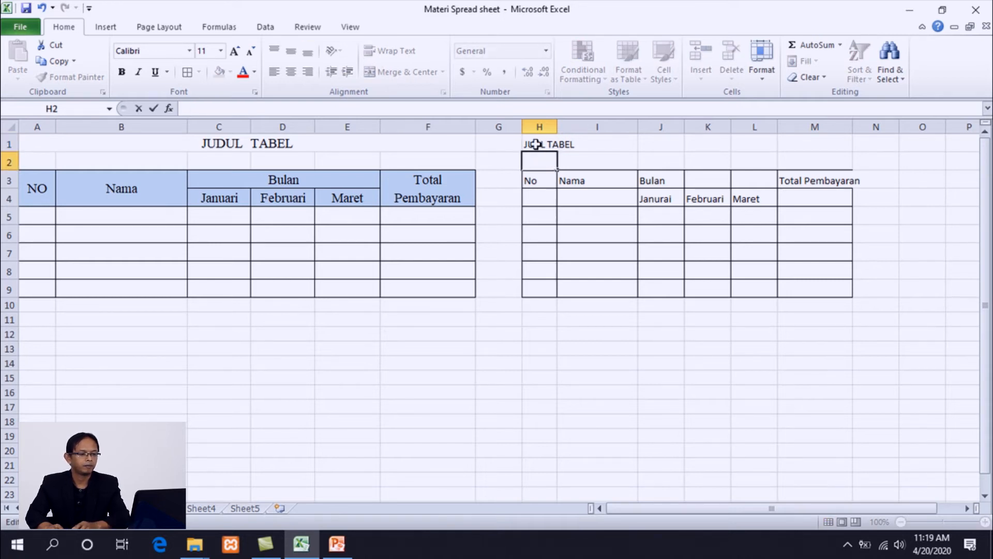
pyautogui.click(535, 145)
pyautogui.write('U')
pyautogui.press('Return')
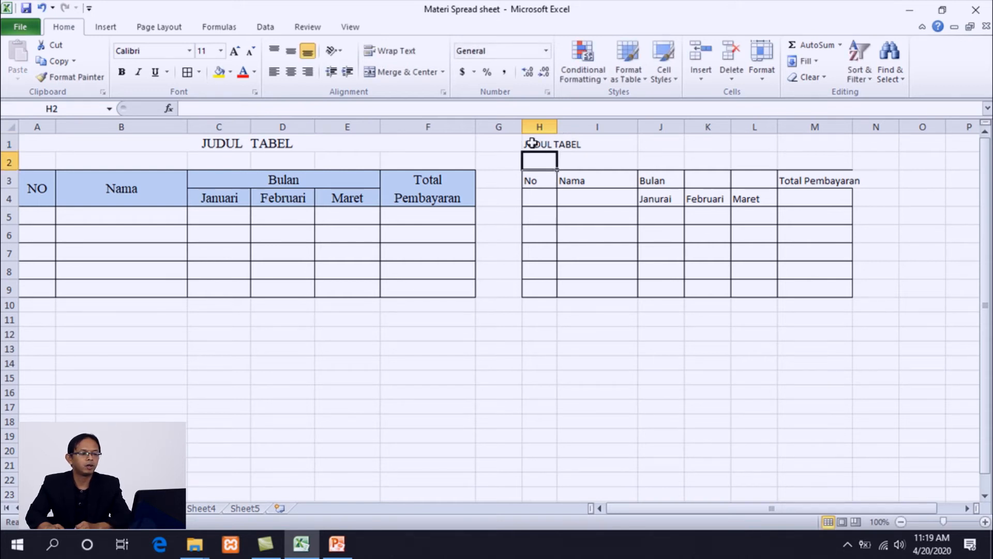
# Step: Merge and center the title across H1:M1, the full width of the new table
pyautogui.click(531, 143)
pyautogui.moveTo(532, 144); pyautogui.dragTo(838, 147)
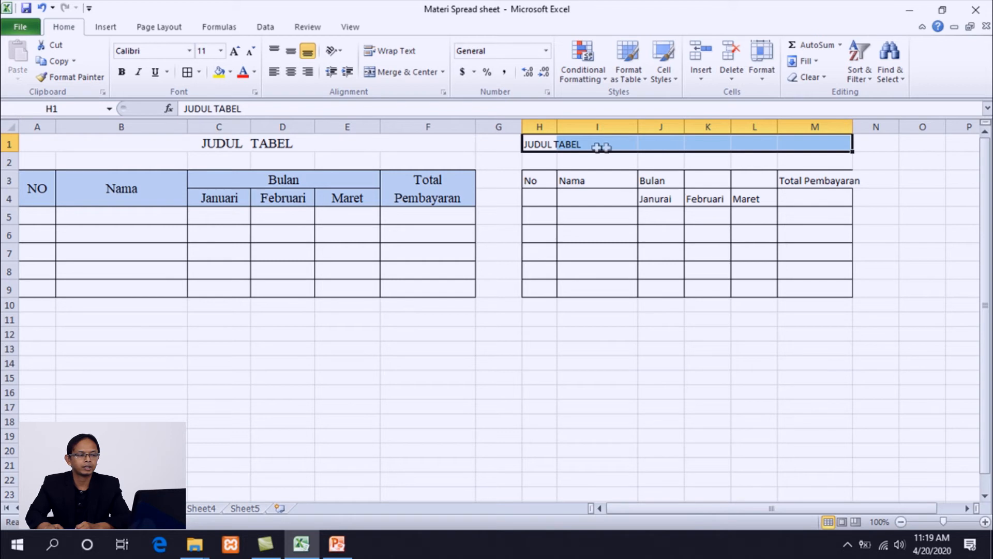
pyautogui.click(393, 70)
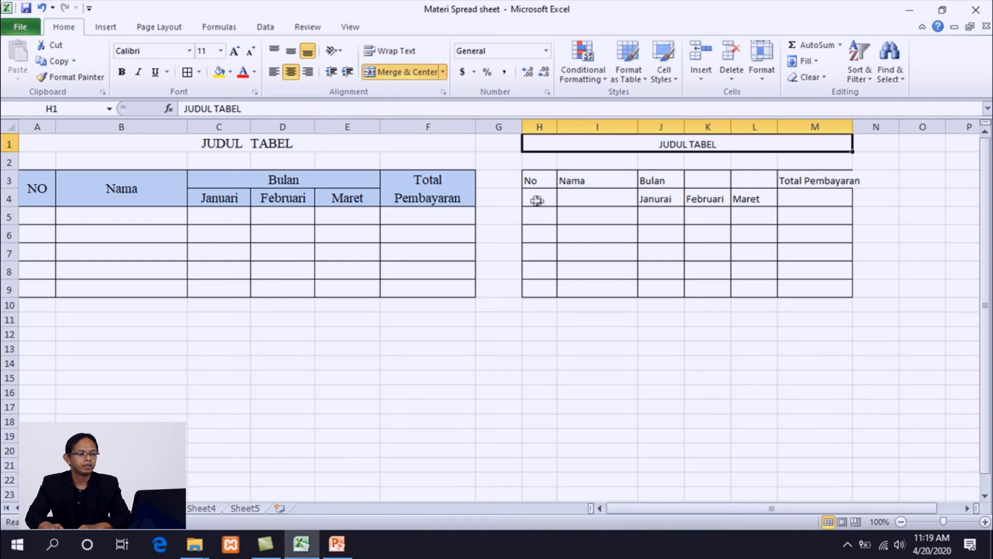
pyautogui.moveTo(530, 178); pyautogui.dragTo(538, 198)
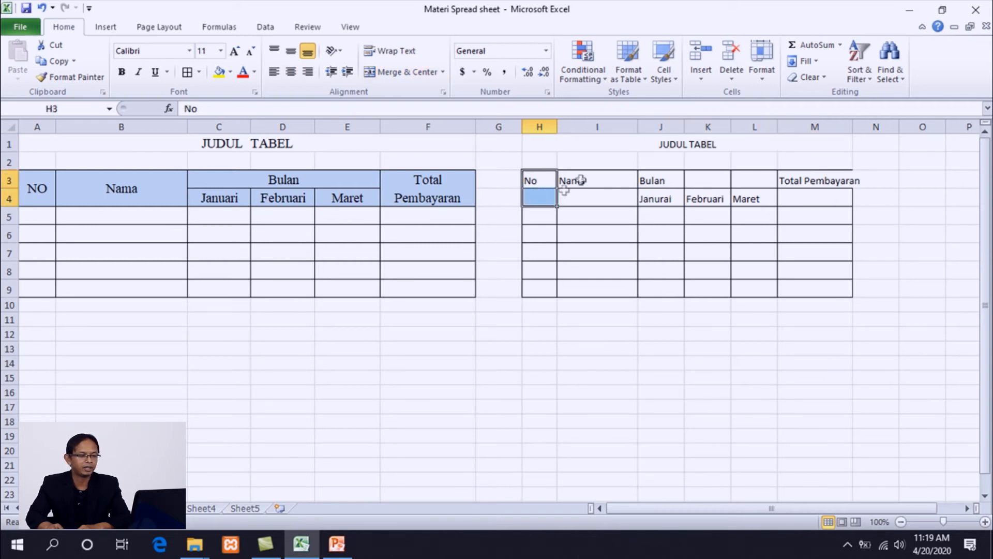
pyautogui.click(592, 177)
pyautogui.moveTo(592, 182); pyautogui.dragTo(594, 196)
pyautogui.moveTo(652, 179); pyautogui.dragTo(816, 193)
pyautogui.click(812, 178)
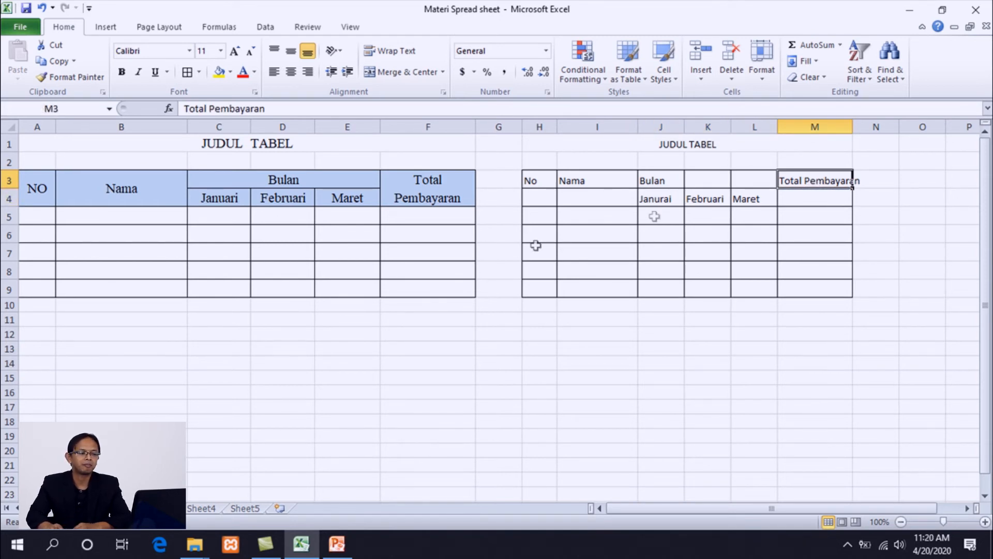
# Step: Merge and center the heading cells of the new table: No over H3:H4, Nama over I3:I4 and Bulan over J3:L3
pyautogui.click(545, 180)
pyautogui.moveTo(546, 180); pyautogui.dragTo(545, 191)
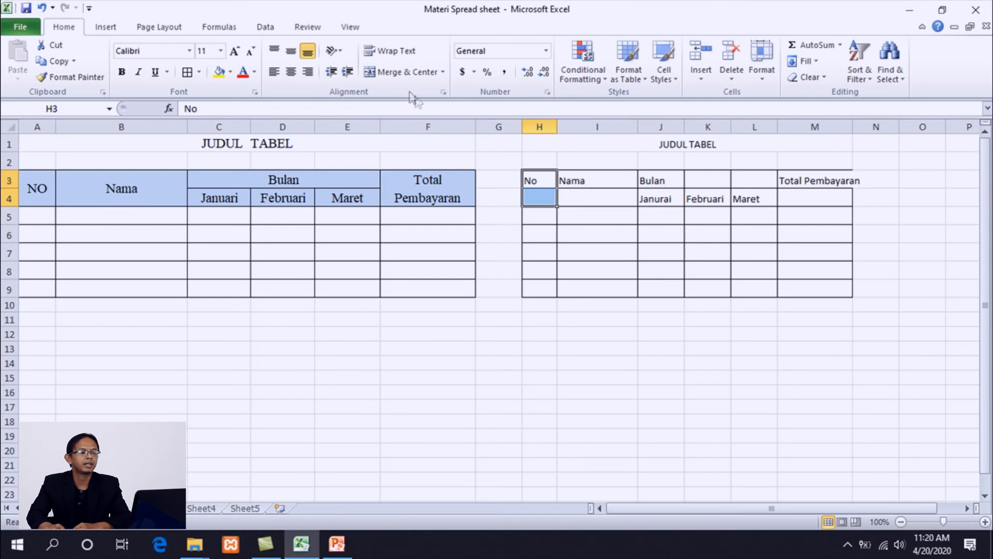
pyautogui.click(404, 76)
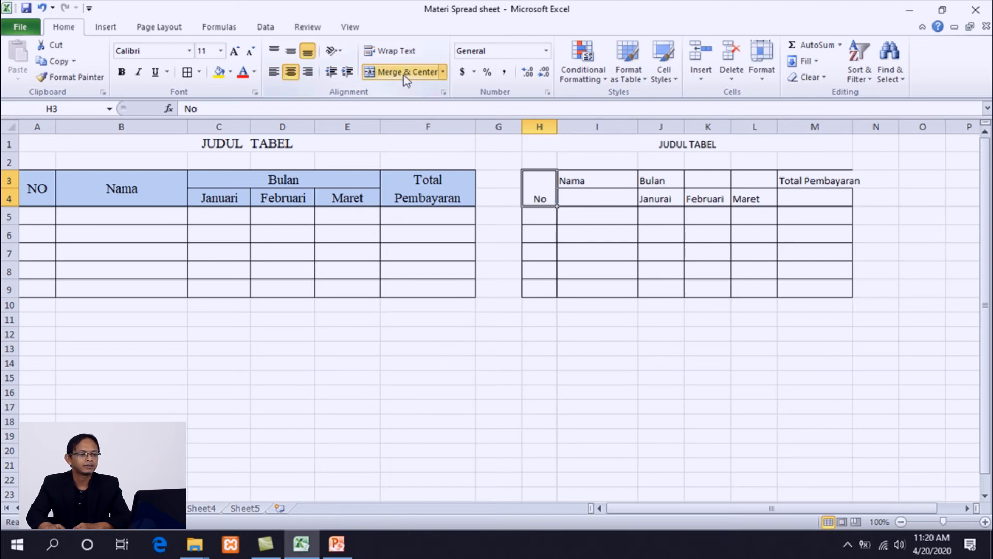
pyautogui.moveTo(569, 181); pyautogui.dragTo(758, 182)
pyautogui.click(399, 76)
pyautogui.click(402, 72)
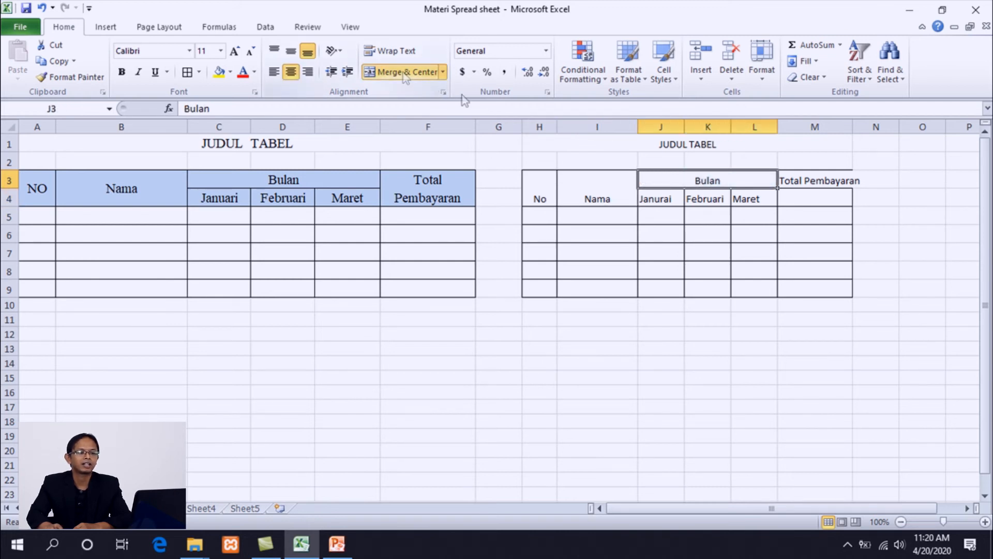
# Step: Merge and center the Total Pembayaran heading over M3:M4
pyautogui.moveTo(843, 181); pyautogui.dragTo(823, 197)
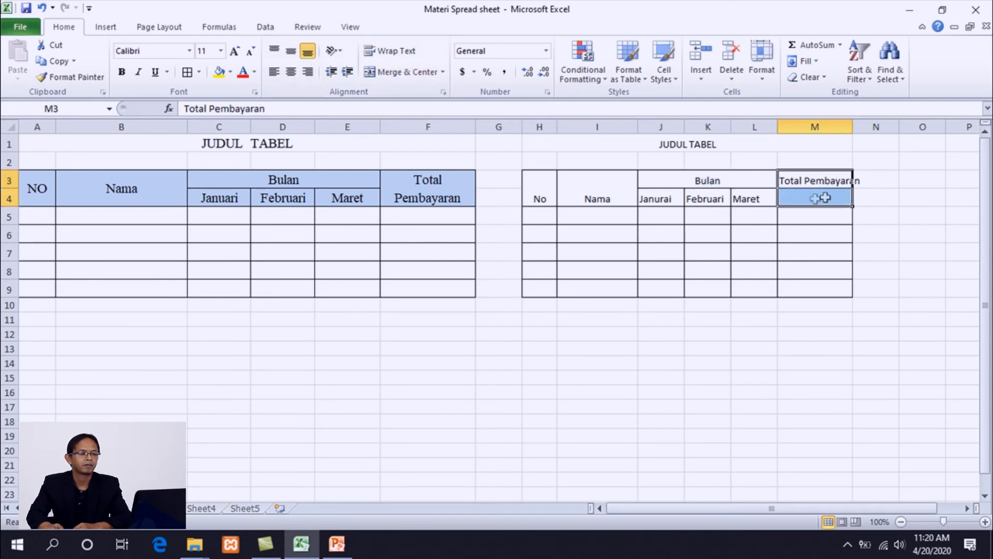
pyautogui.click(381, 74)
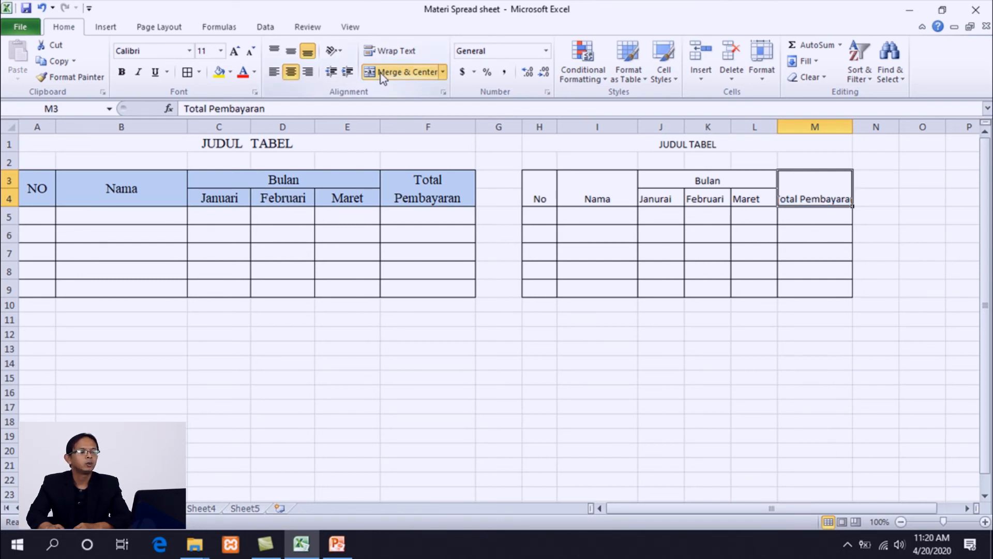
# Step: Align the header cells H3:M4 of the new table vertically to the middle
pyautogui.click(536, 197)
pyautogui.click(594, 195)
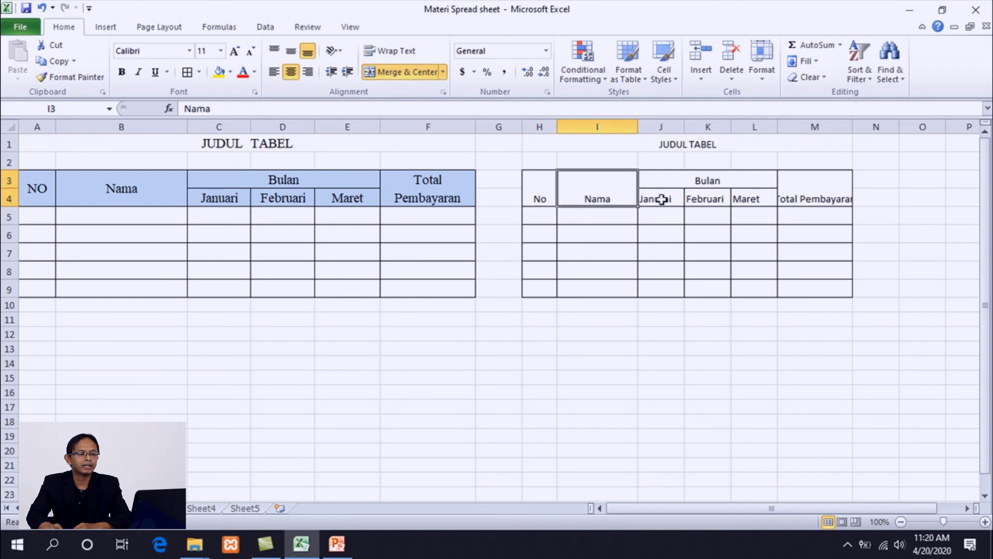
pyautogui.click(660, 197)
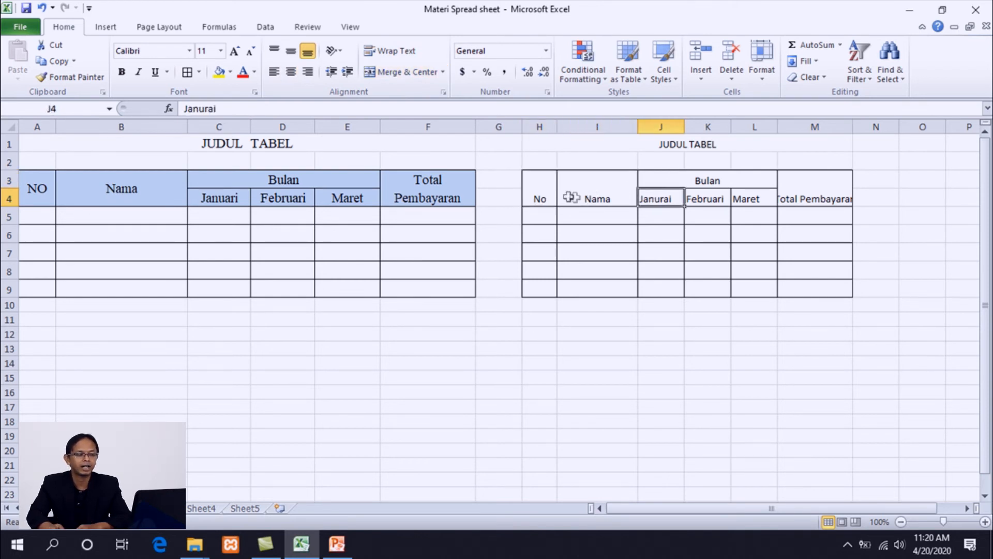
pyautogui.moveTo(540, 185); pyautogui.dragTo(819, 187)
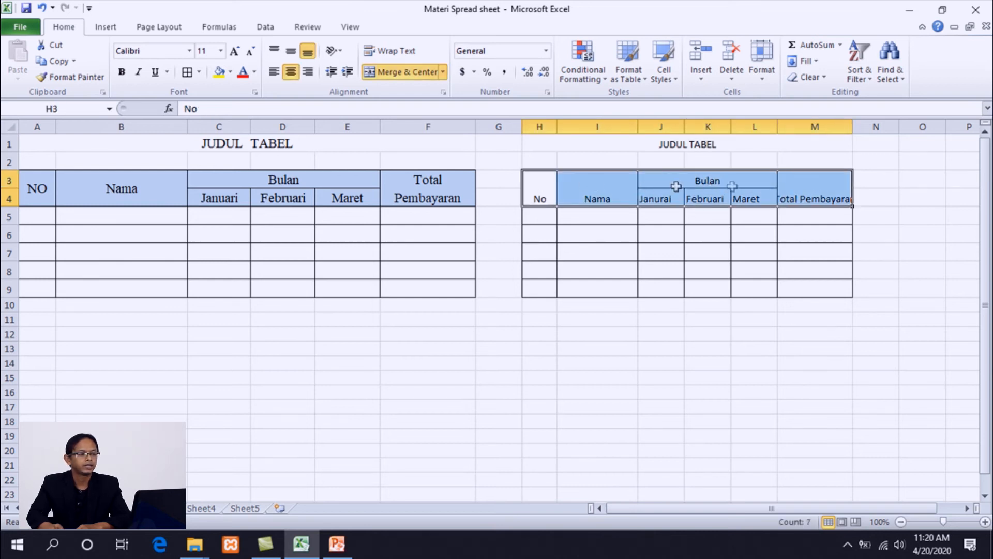
pyautogui.click(293, 53)
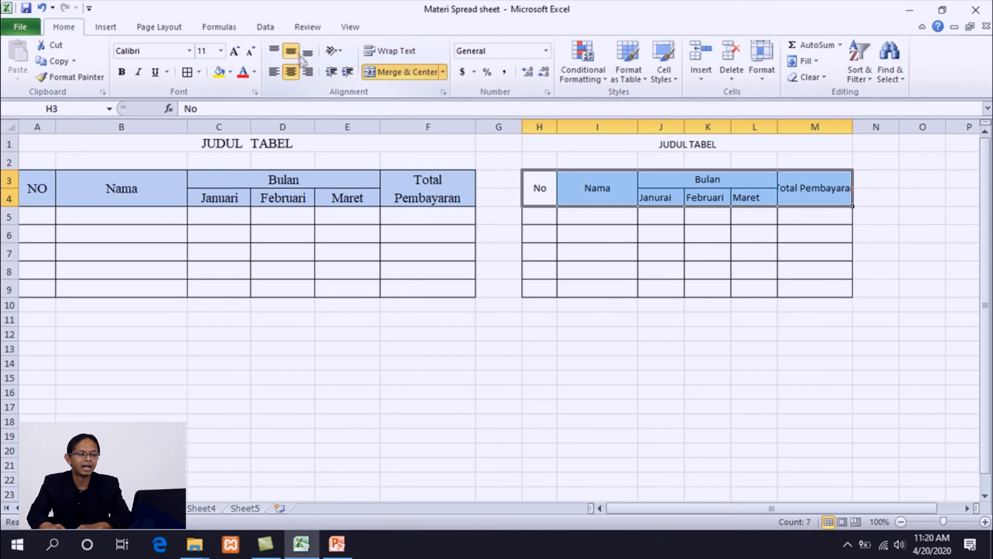
# Step: Fill the header cells H3:M4 of the new table with the standard green color
pyautogui.click(780, 189)
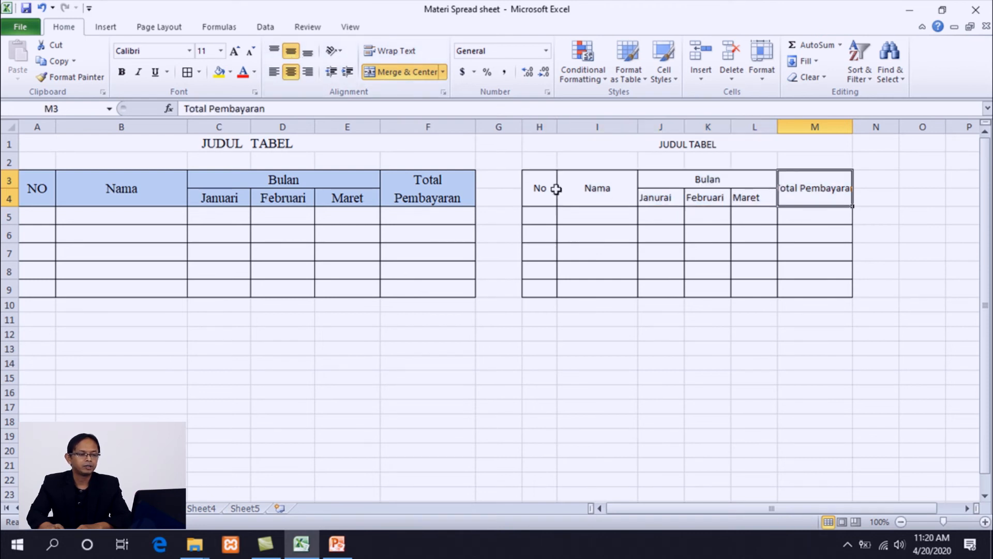
pyautogui.moveTo(541, 183); pyautogui.dragTo(815, 192)
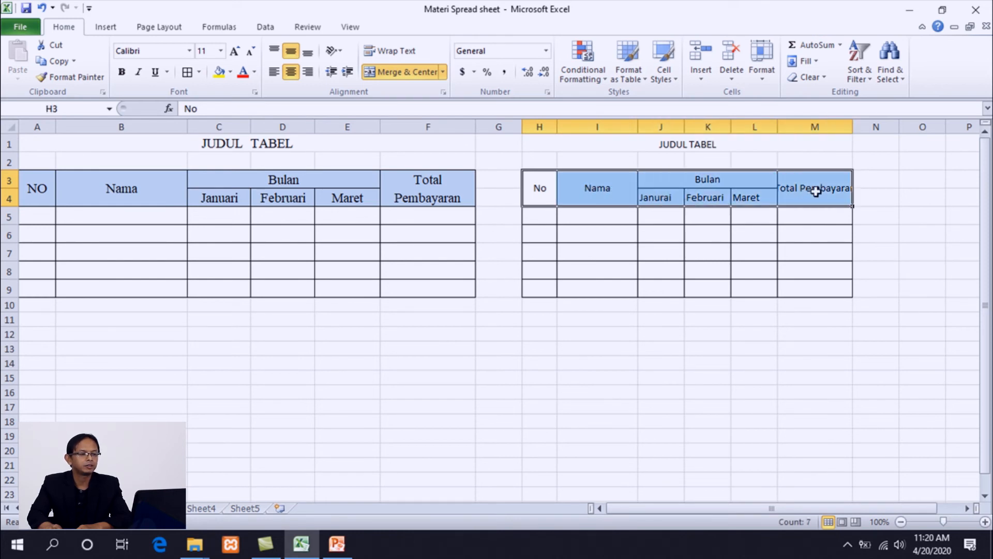
pyautogui.click(230, 73)
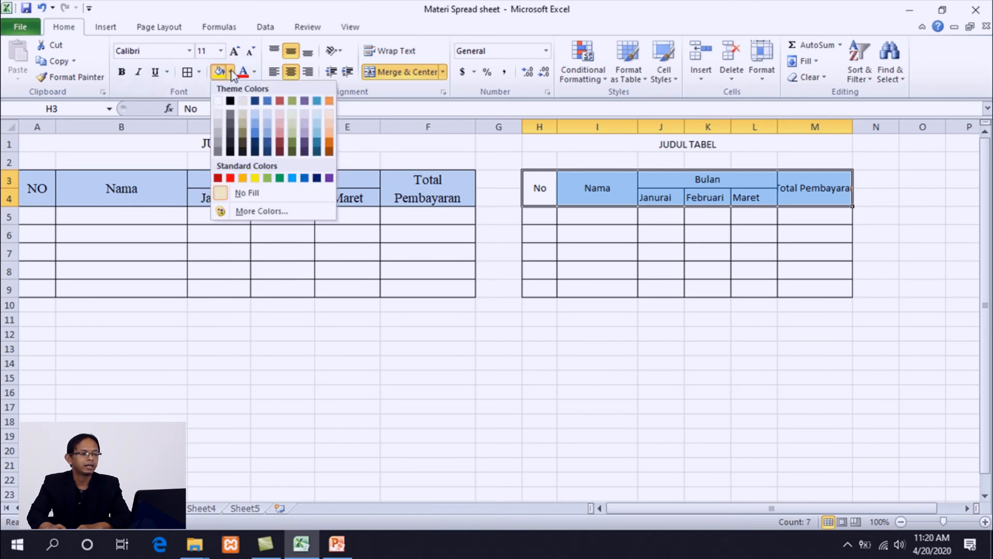
pyautogui.click(280, 178)
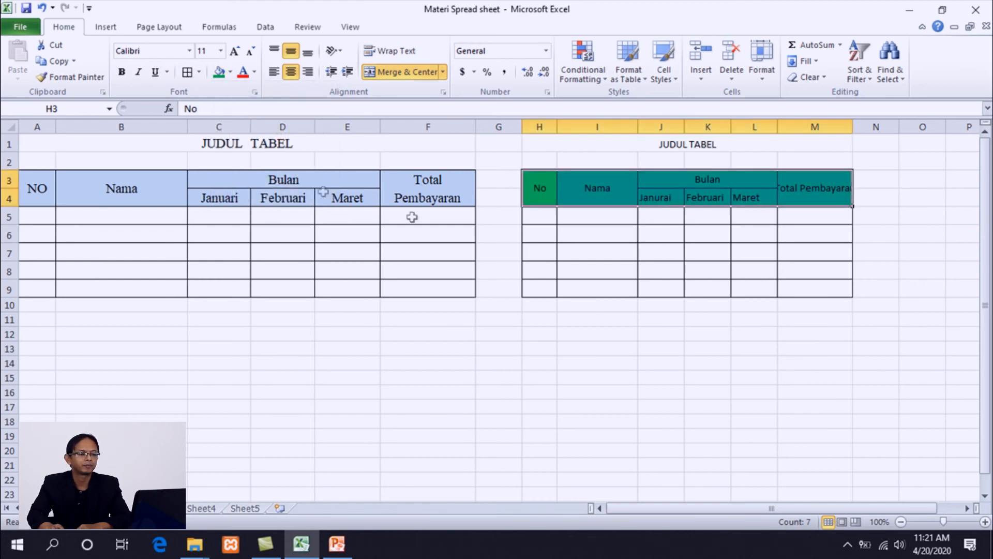
# Step: Turn on text wrapping for the Total Pembayaran heading in M3
pyautogui.moveTo(663, 196); pyautogui.dragTo(764, 200)
pyautogui.click(772, 201)
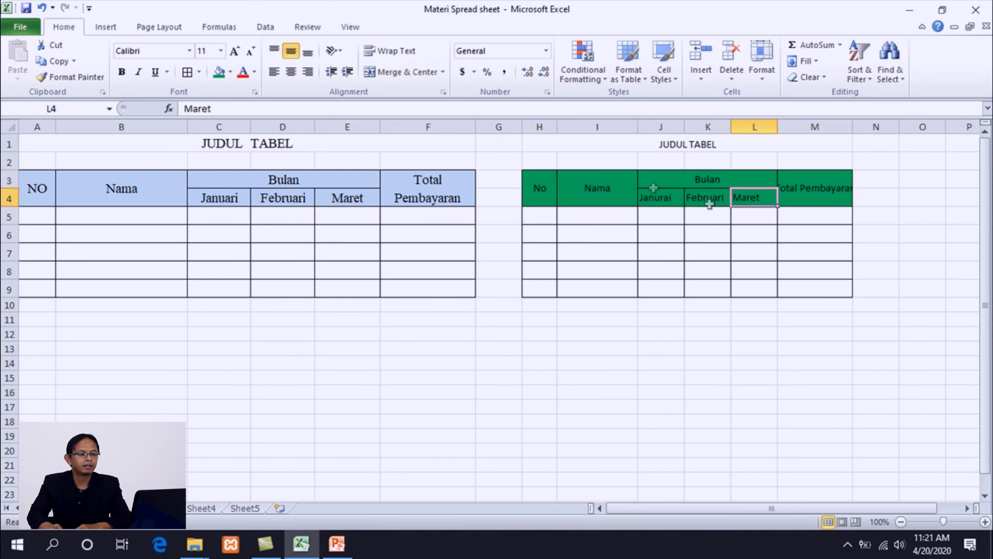
pyautogui.click(539, 190)
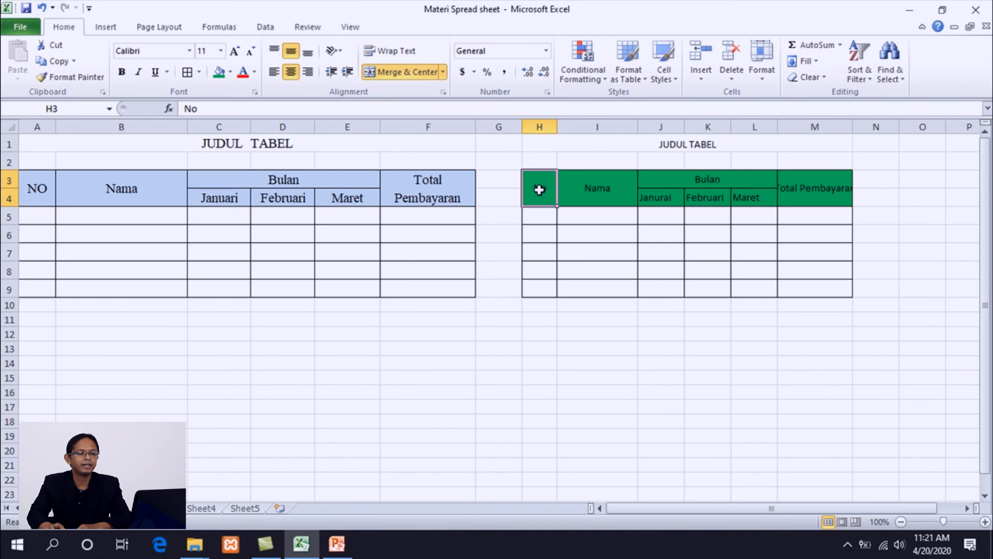
pyautogui.click(807, 187)
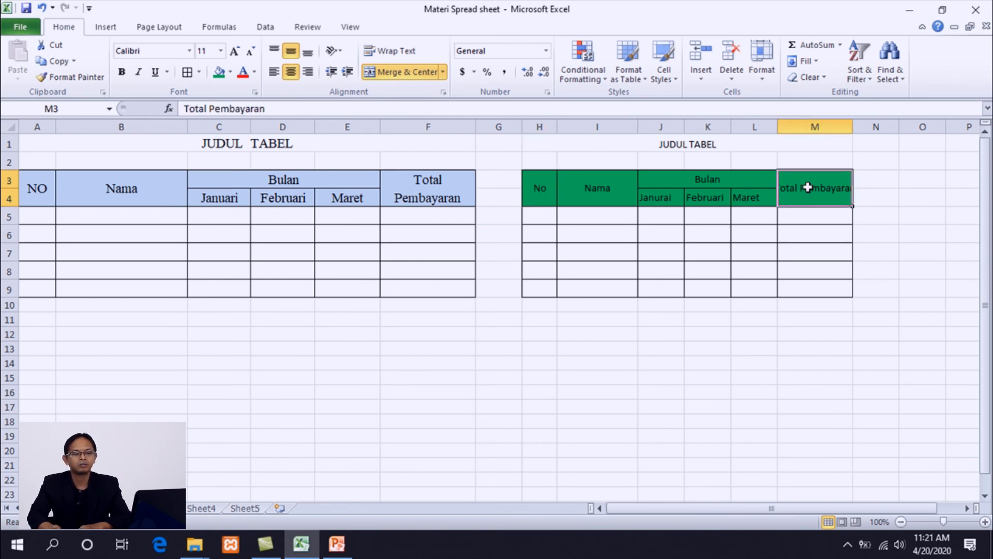
pyautogui.click(816, 215)
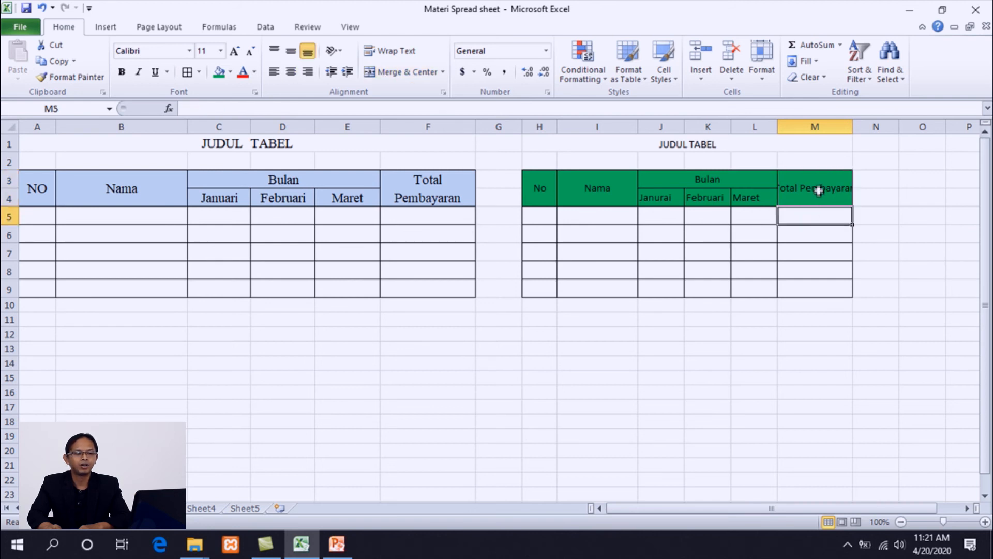
pyautogui.click(818, 188)
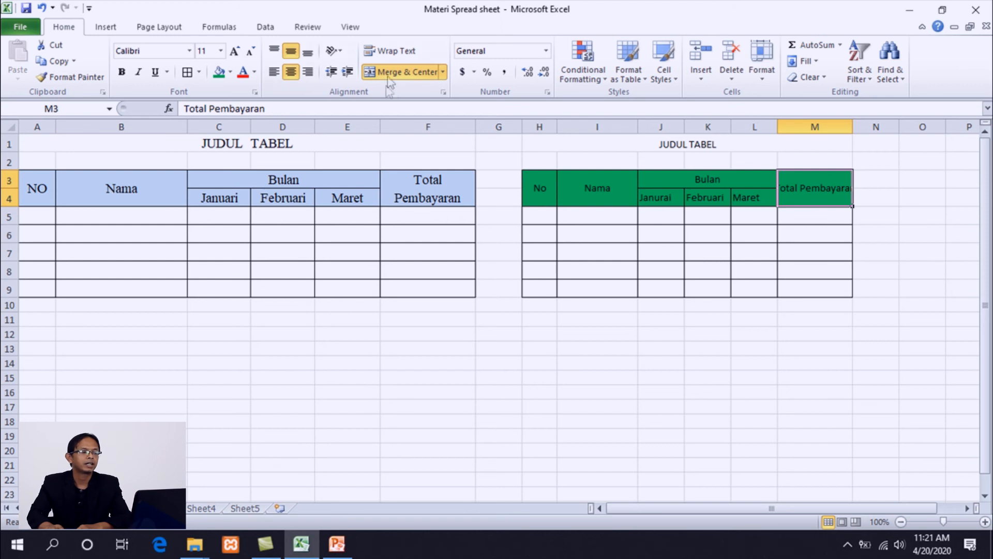
pyautogui.click(396, 52)
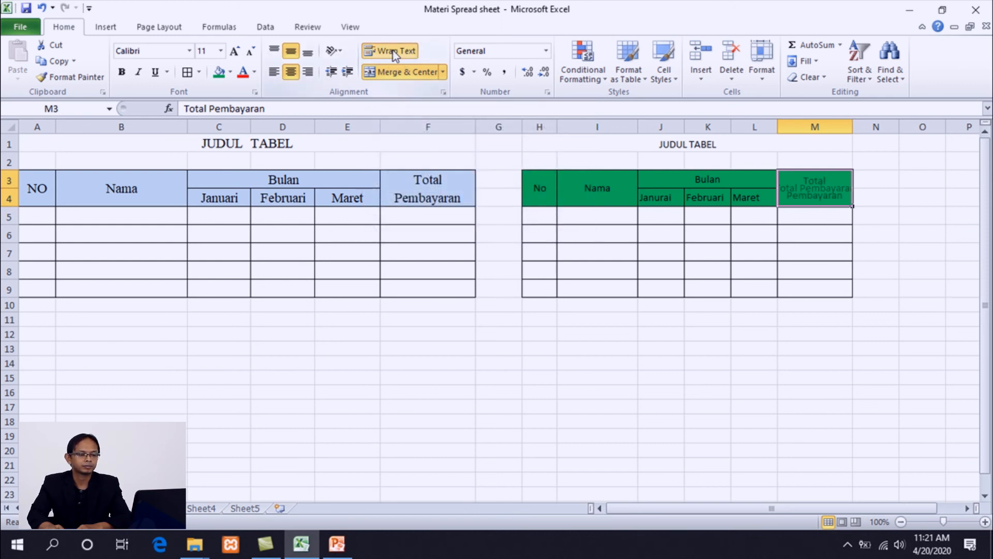
# Step: Center the text of all header cells in H3:M4 horizontally, including the month names
pyautogui.click(746, 200)
pyautogui.moveTo(537, 185); pyautogui.dragTo(818, 199)
pyautogui.click(296, 73)
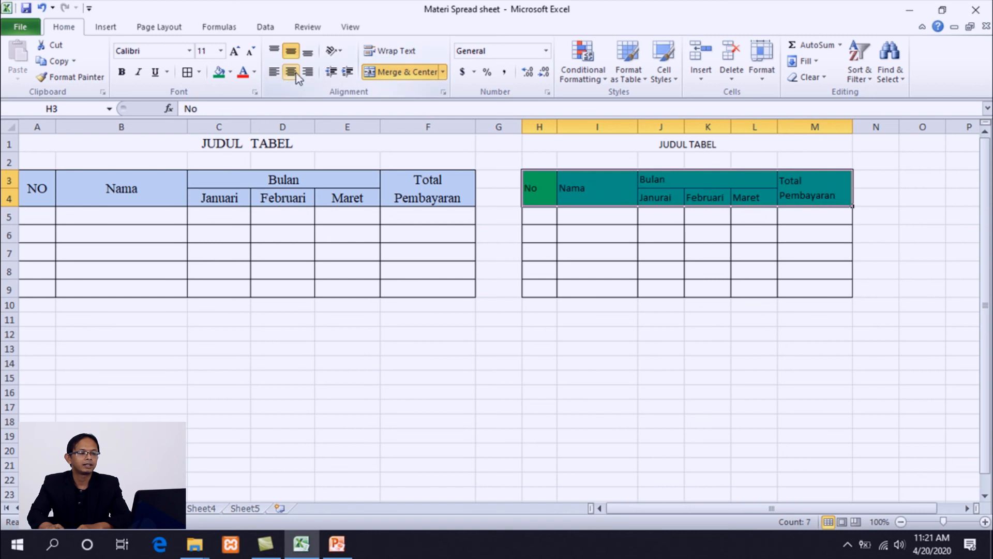
pyautogui.click(823, 196)
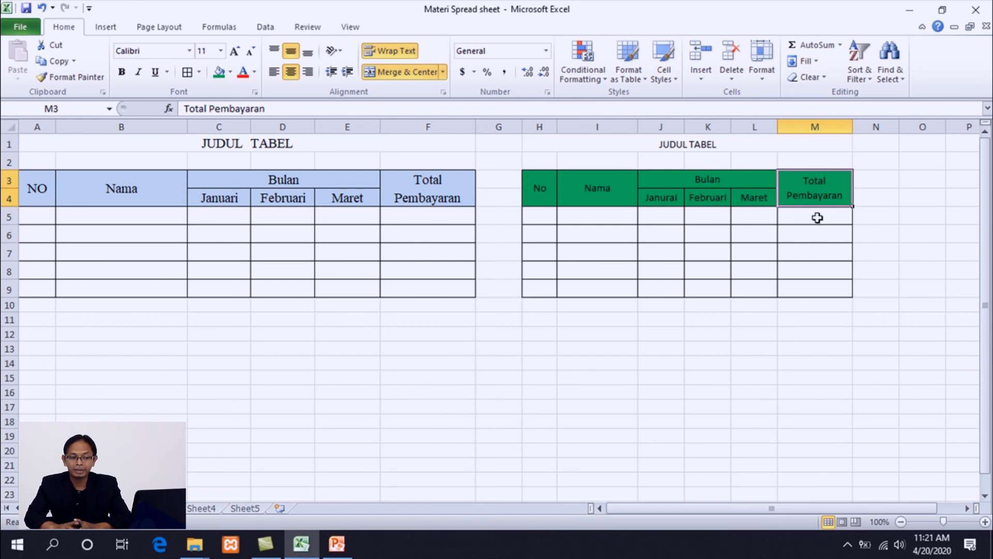
pyautogui.moveTo(544, 188); pyautogui.dragTo(837, 192)
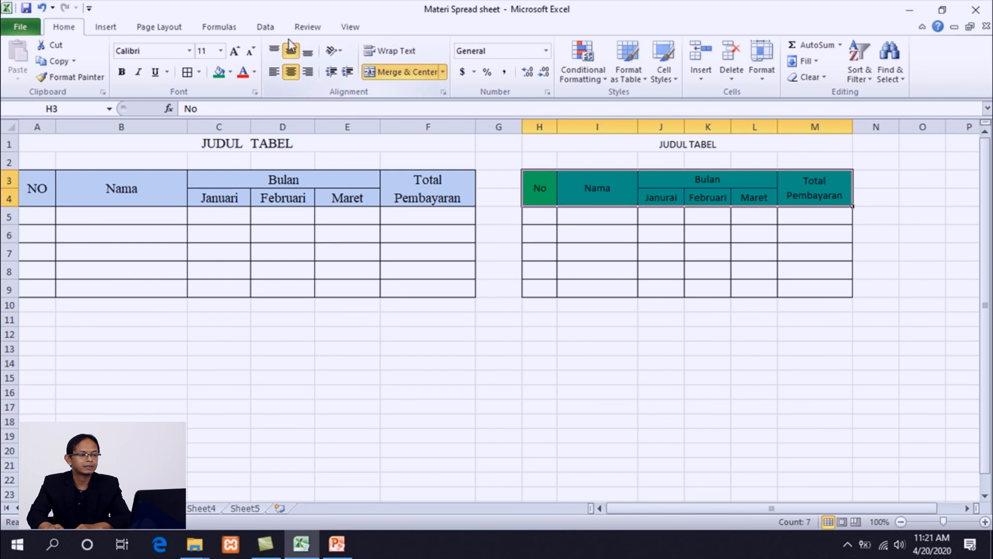
pyautogui.click(575, 195)
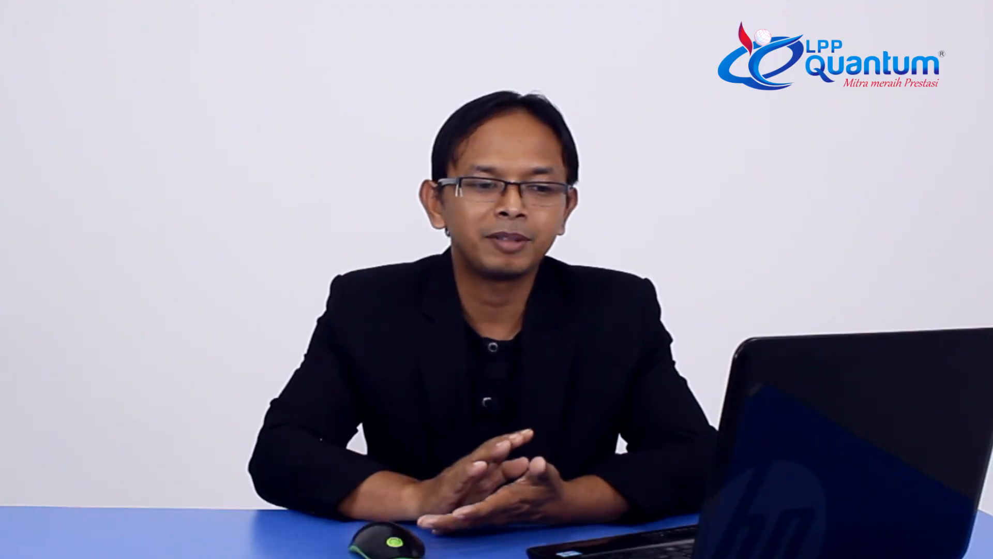